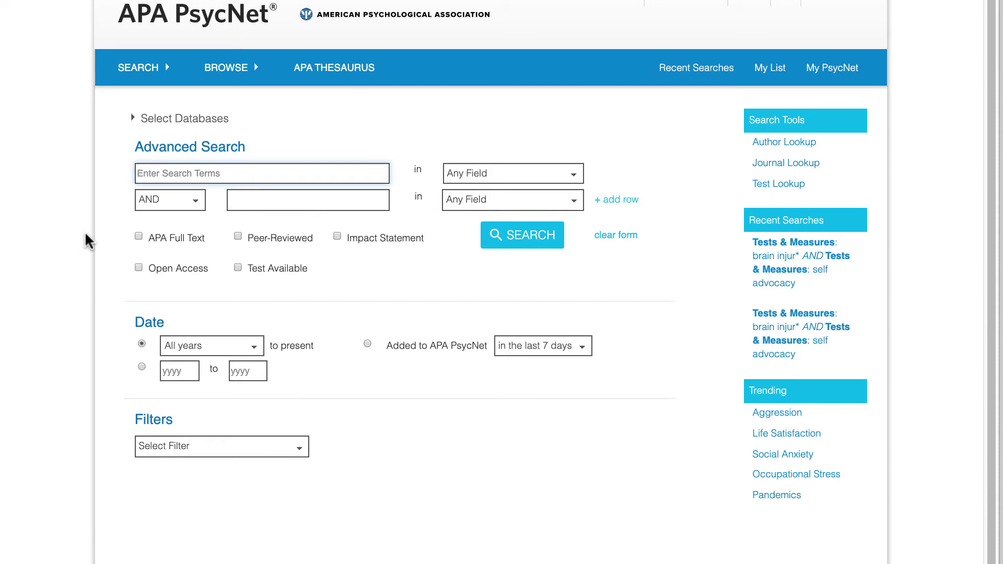
# Step: Enter brain injur* AND "self advocacy" as the first search row, with the phrase quoted
pyautogui.write('brain inj')
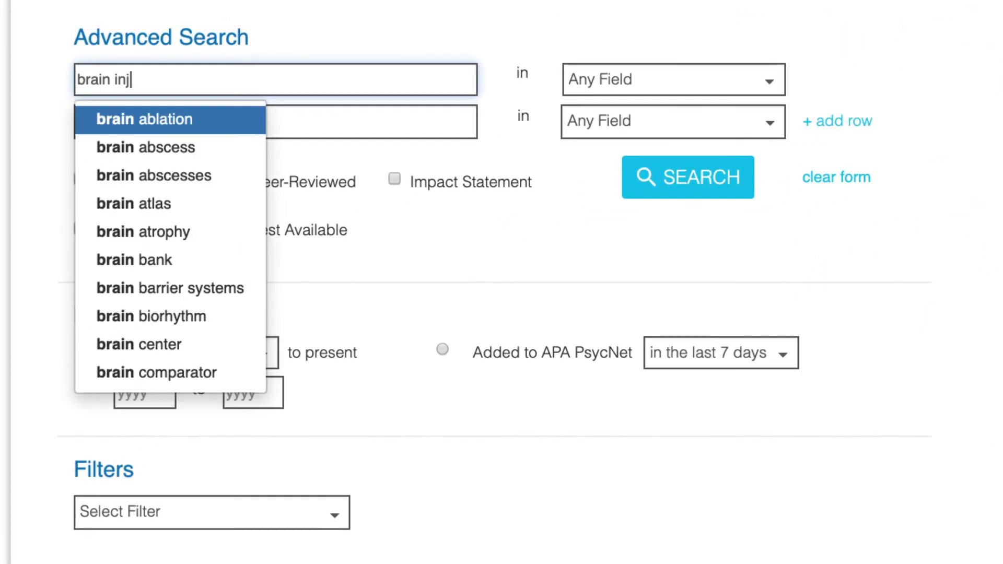
pyautogui.write('ur* AND self advocacy"')
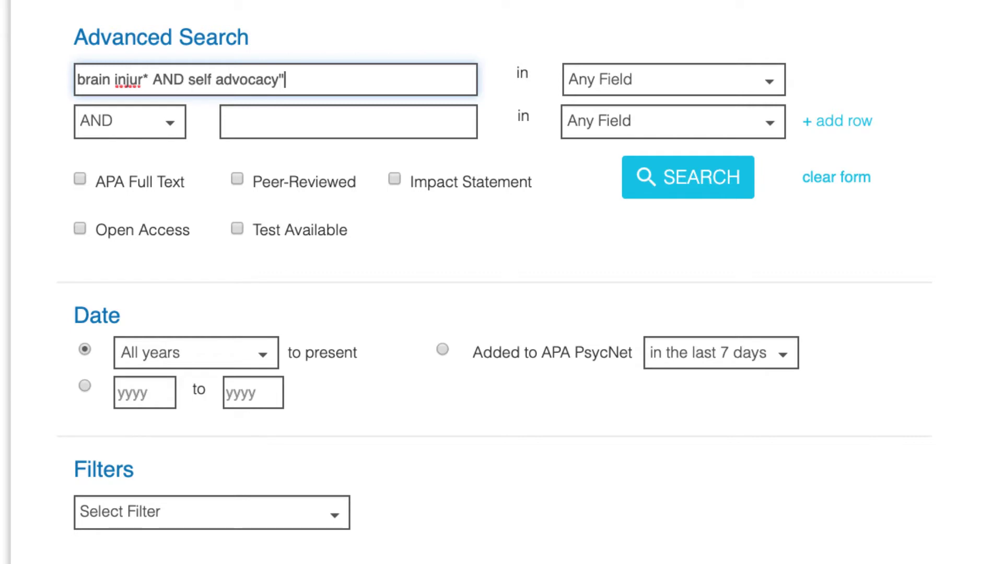
pyautogui.click(188, 80)
pyautogui.write('"')
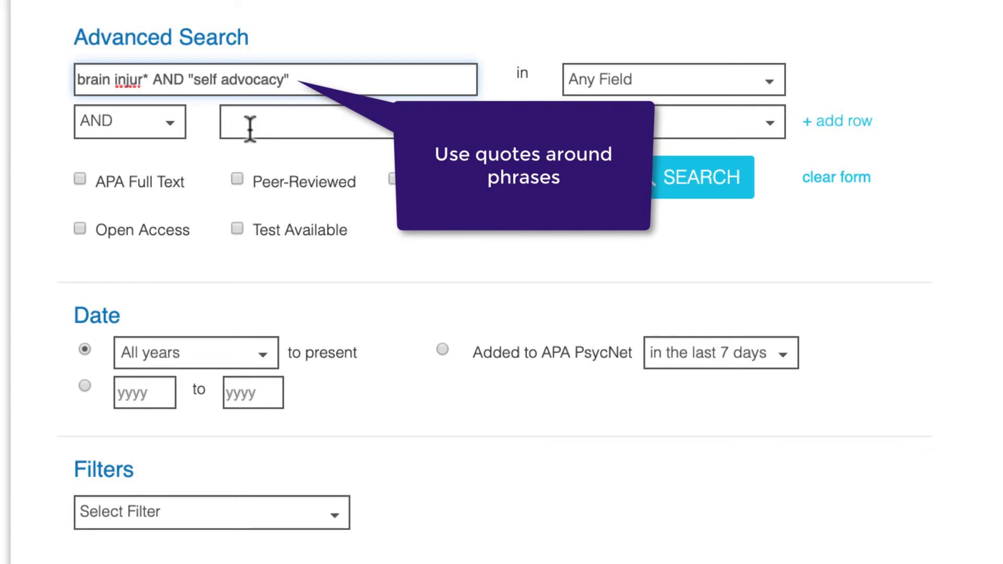
# Step: Add a second row of * searched in the Tests & Measures field
pyautogui.click(251, 128)
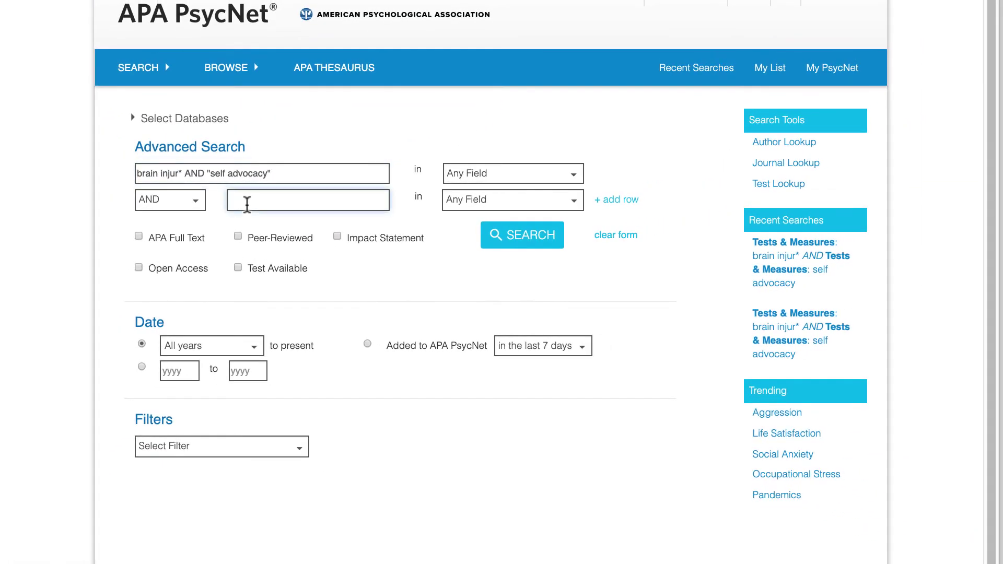
pyautogui.write('*')
pyautogui.click(483, 207)
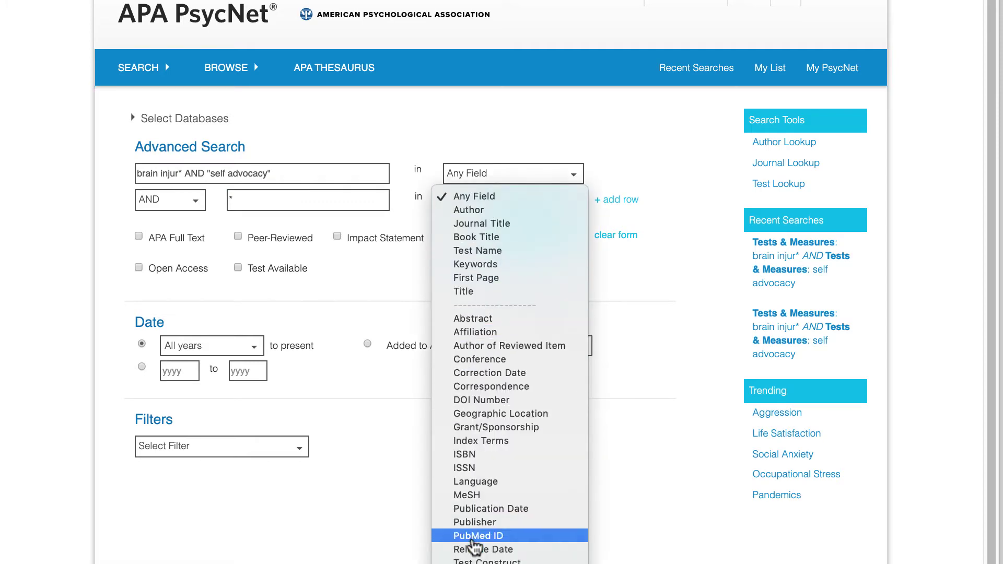
pyautogui.press('Escape')
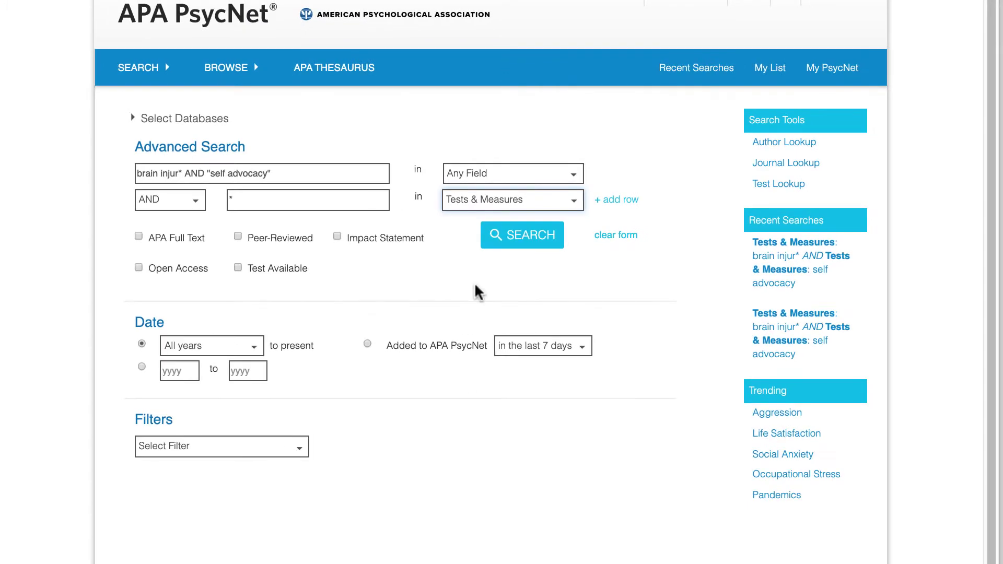
# Step: Run the search, open the first of 7 results, and scroll to its five Tests and Measures scales
pyautogui.click(501, 245)
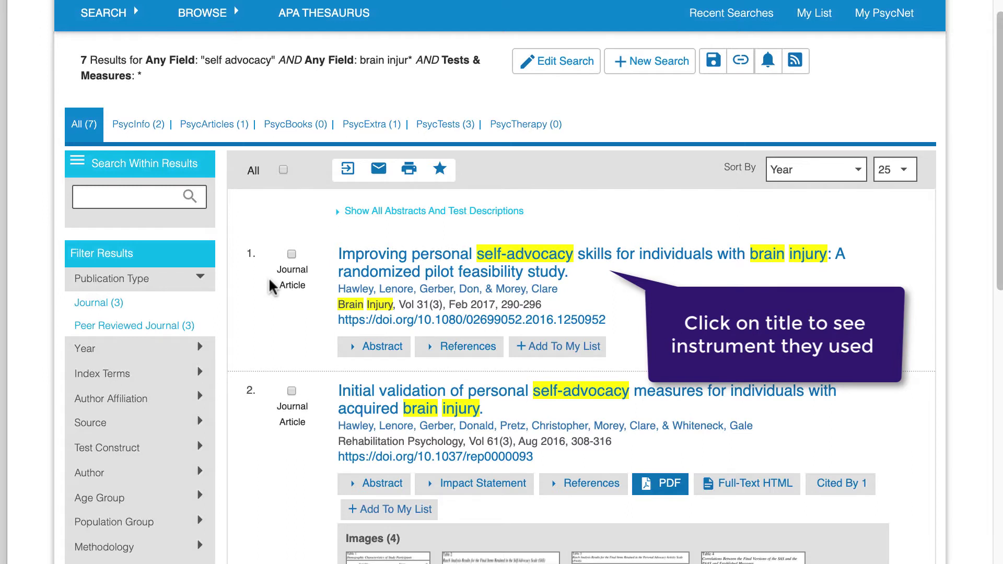
pyautogui.scroll(-1, 269, 286)
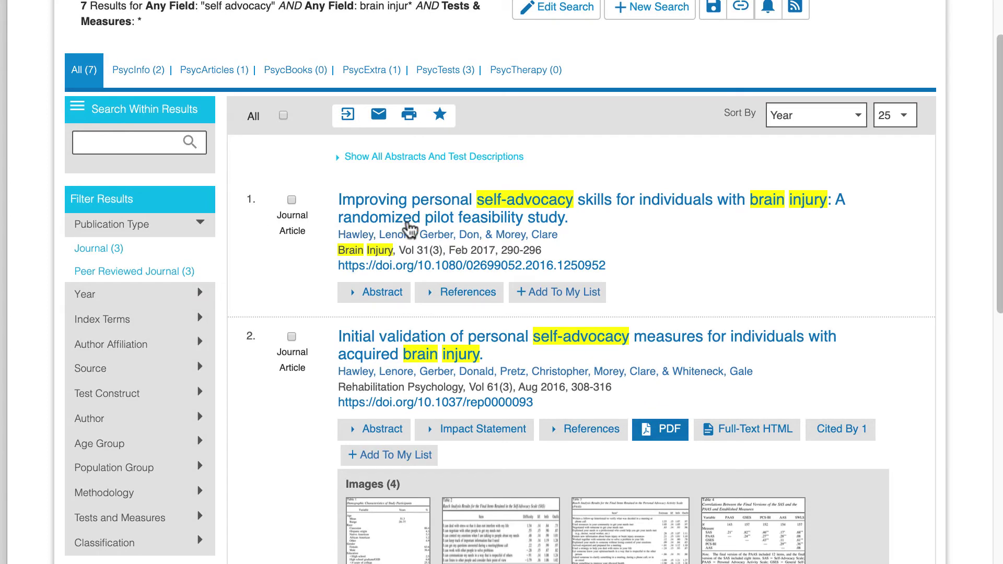
pyautogui.click(407, 223)
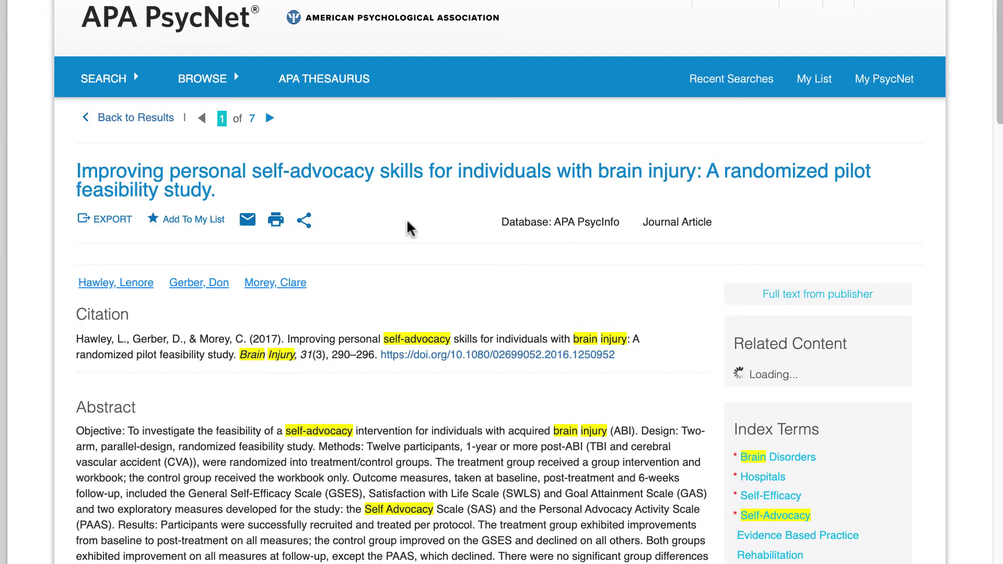
pyautogui.scroll(-1, 191, 427)
pyautogui.scroll(-15, 190, 427)
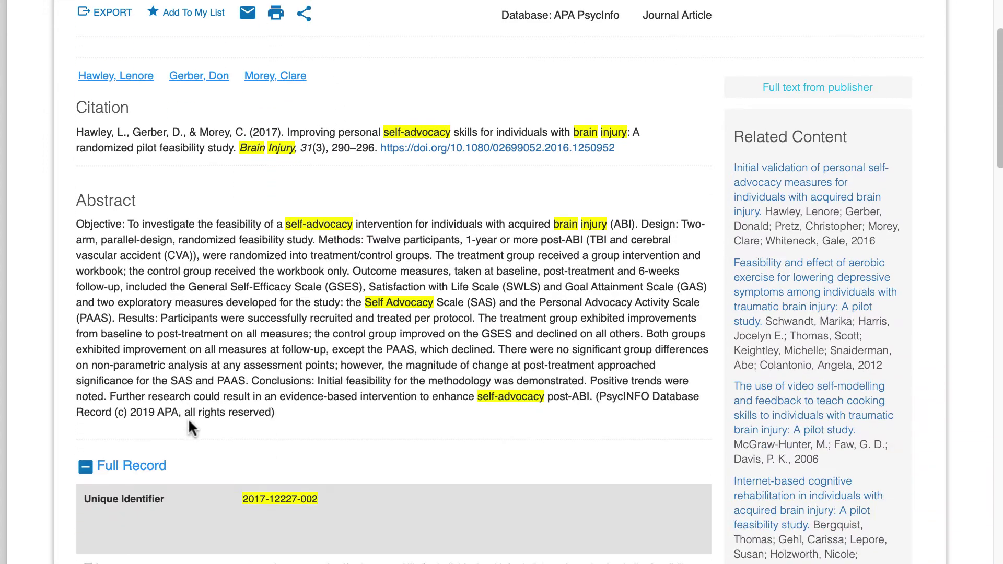
pyautogui.scroll(-20, 934, 300)
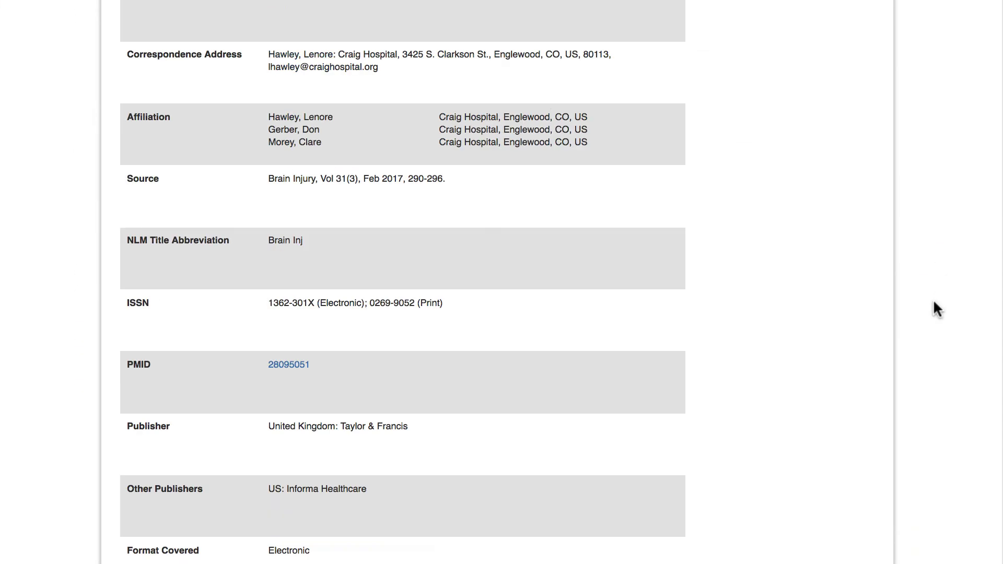
pyautogui.scroll(-5, 932, 303)
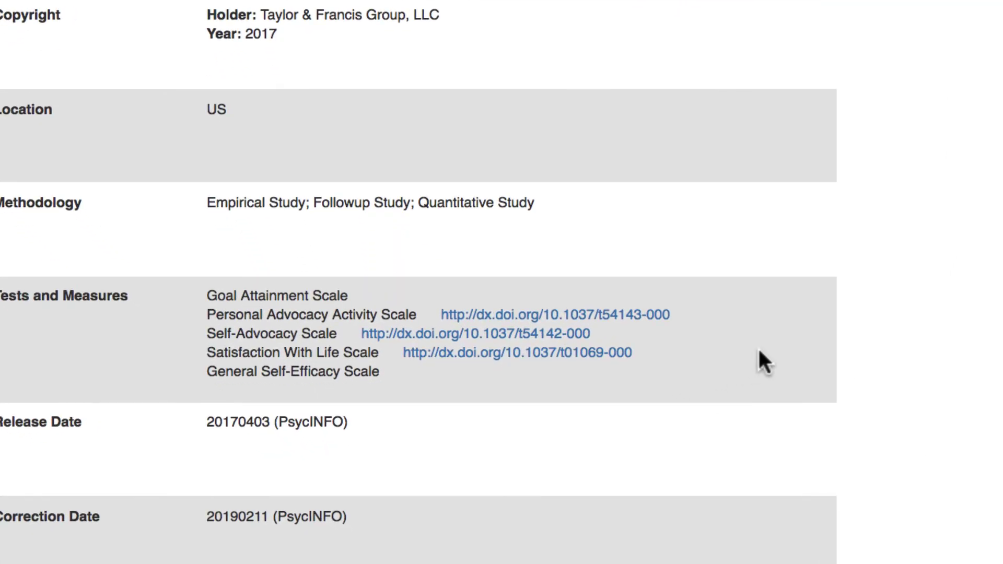
# Step: Open the PsycTests profile for the Personal Advocacy Activity Scale via its DOI link
pyautogui.click(615, 315)
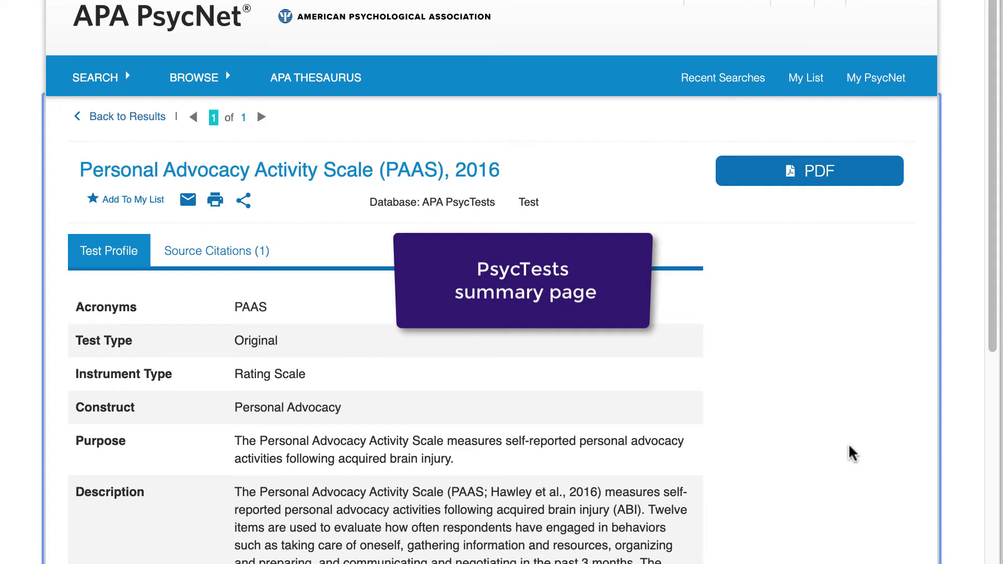
pyautogui.scroll(-3, 849, 447)
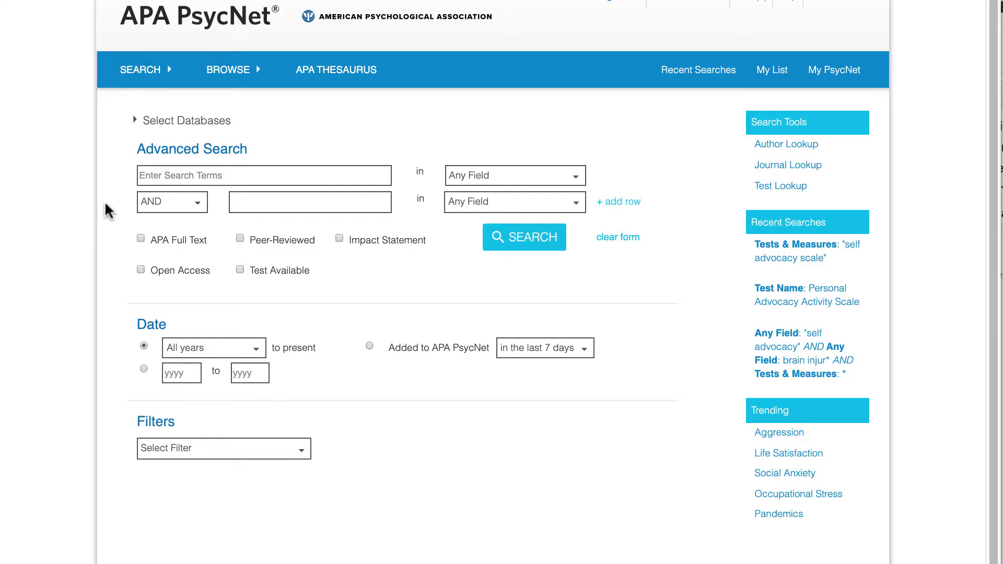
# Step: Search the phrase "self advocacy scale" in the Tests & Measures field
pyautogui.click(139, 175)
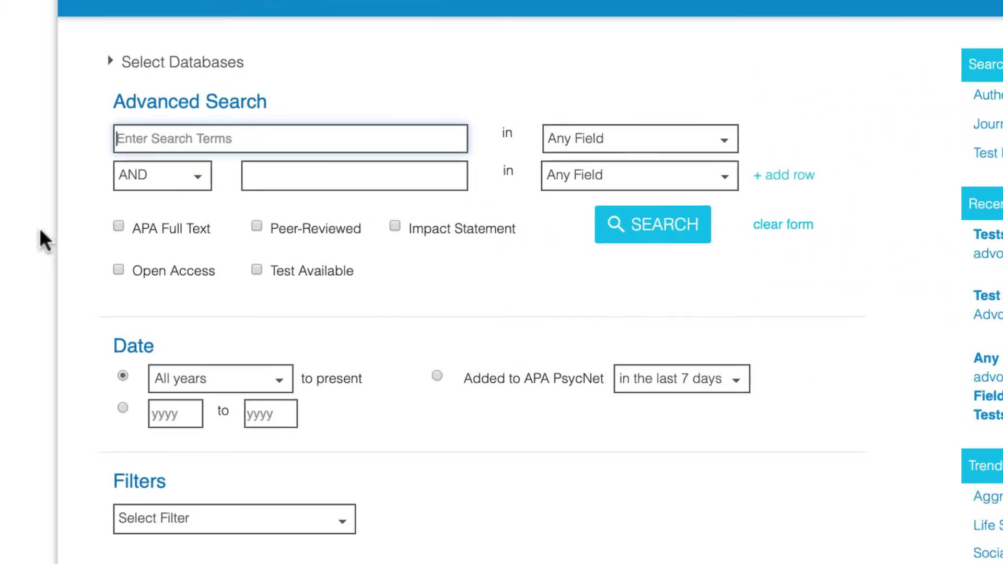
pyautogui.write('"self ')
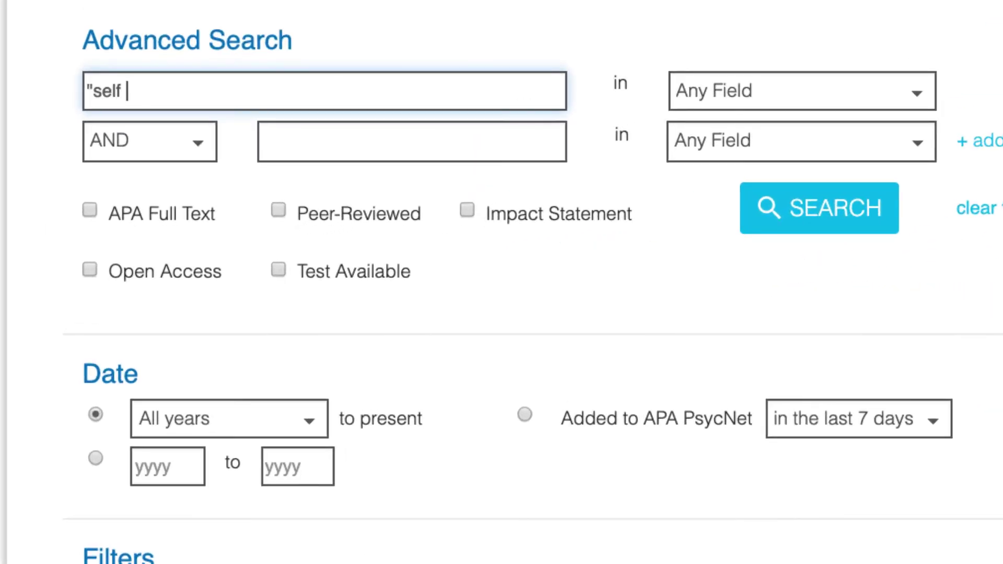
pyautogui.write('advocacy ')
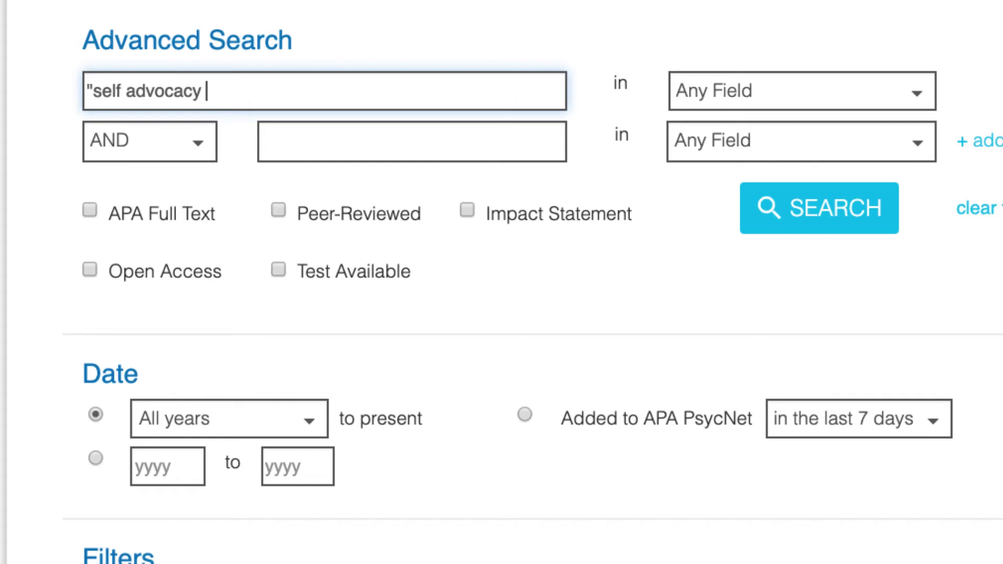
pyautogui.write('scale"')
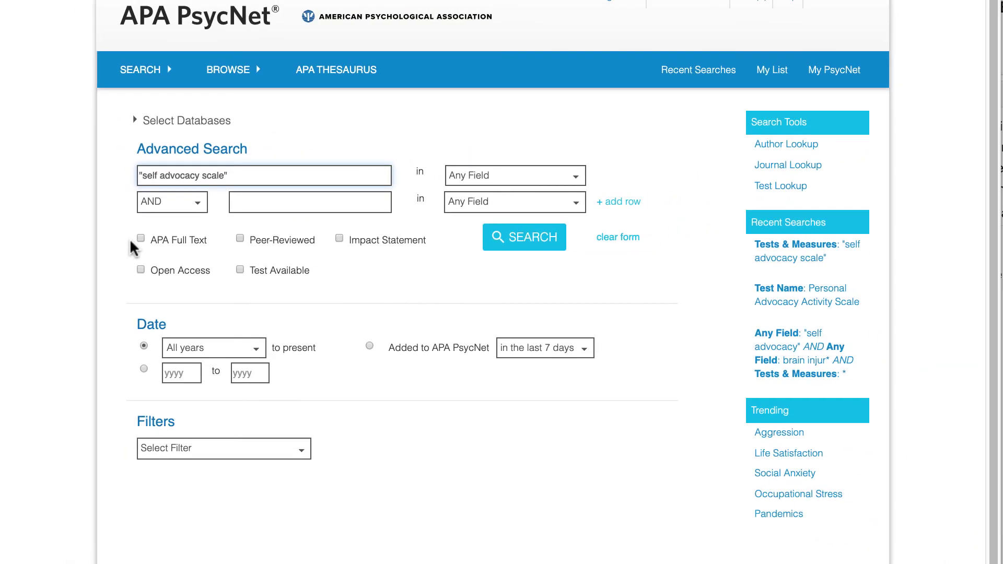
pyautogui.click(560, 180)
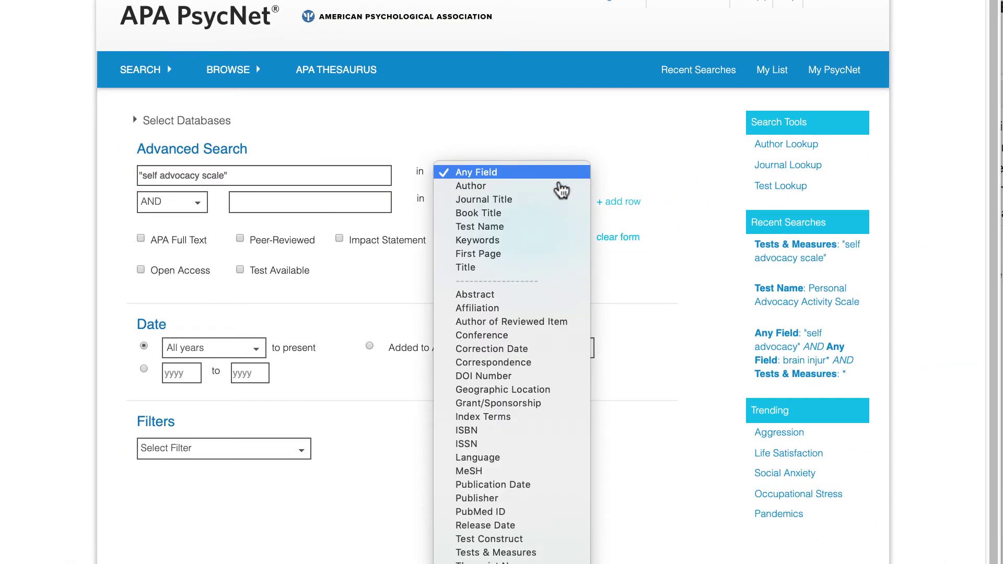
pyautogui.click(504, 553)
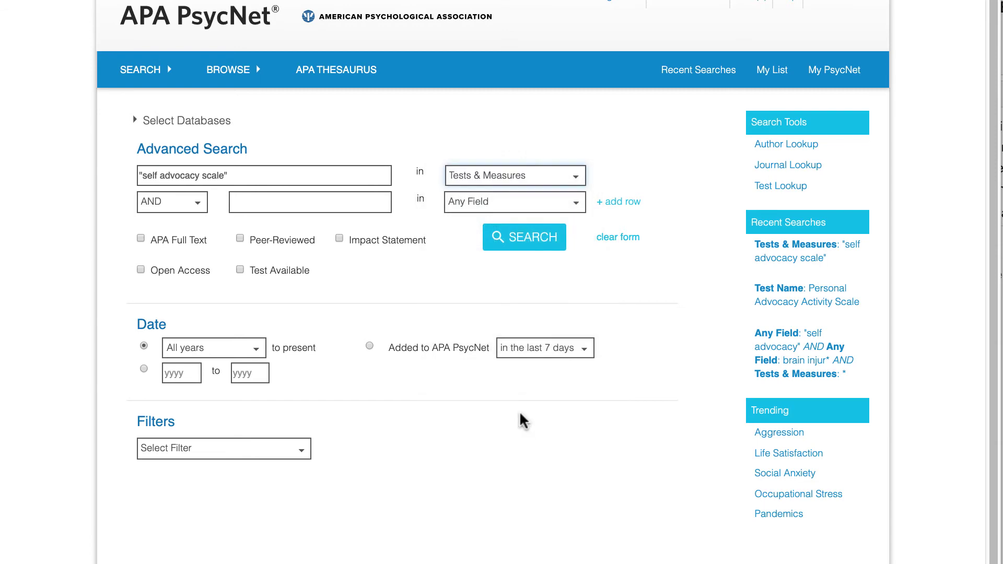
pyautogui.click(512, 245)
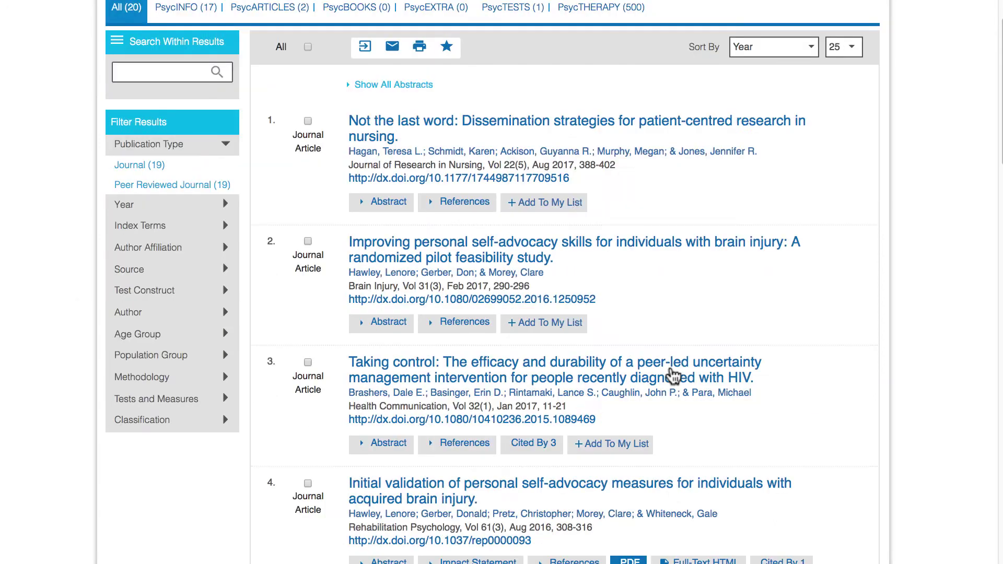
# Step: Open result 4, "Initial validation of personal self-advocacy measures", and scroll through its record
pyautogui.scroll(-5, 669, 374)
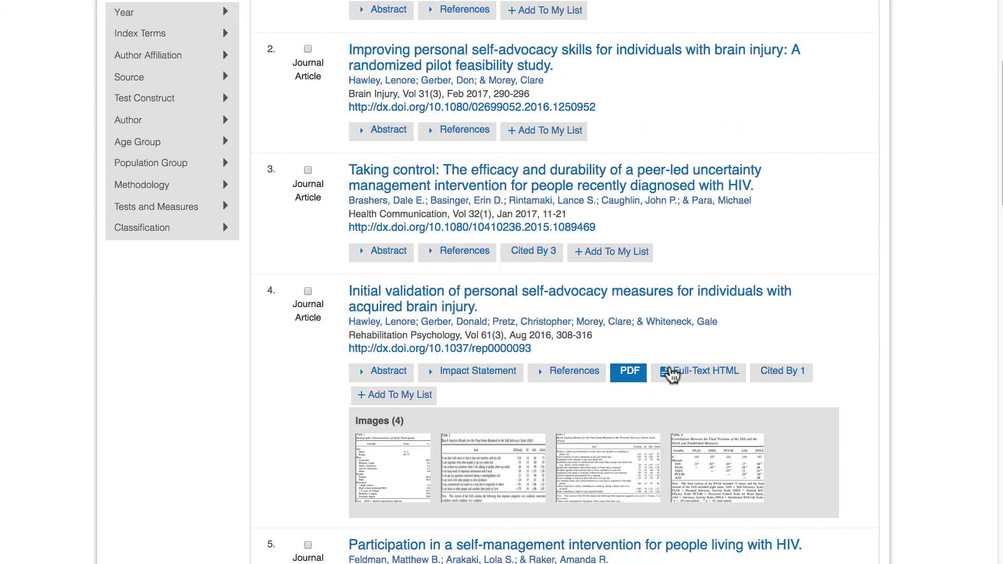
pyautogui.click(436, 312)
pyautogui.scroll(-15, 68, 379)
pyautogui.scroll(-20, 68, 374)
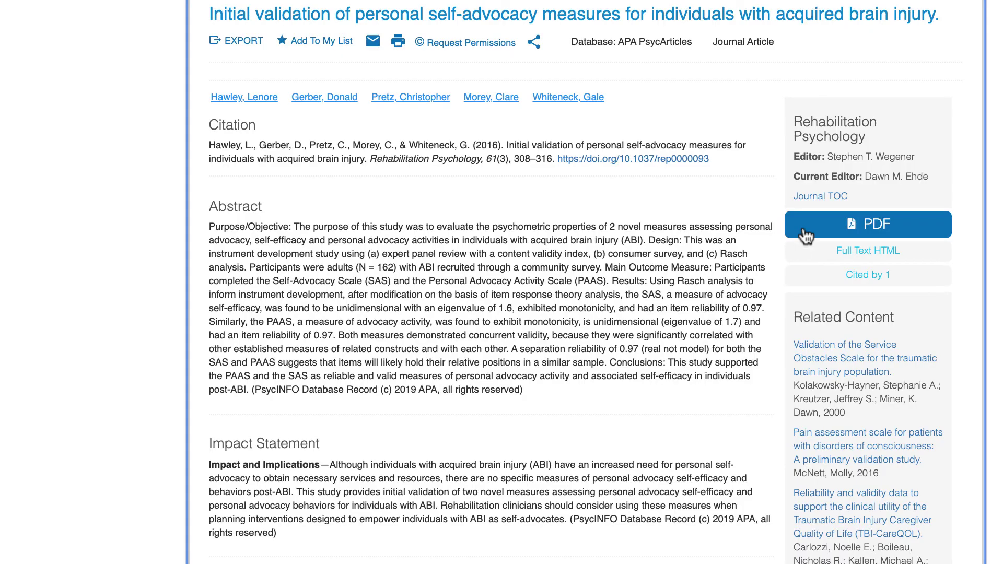
# Step: Open the 2016 article's full-text PDF from its record page
pyautogui.click(805, 230)
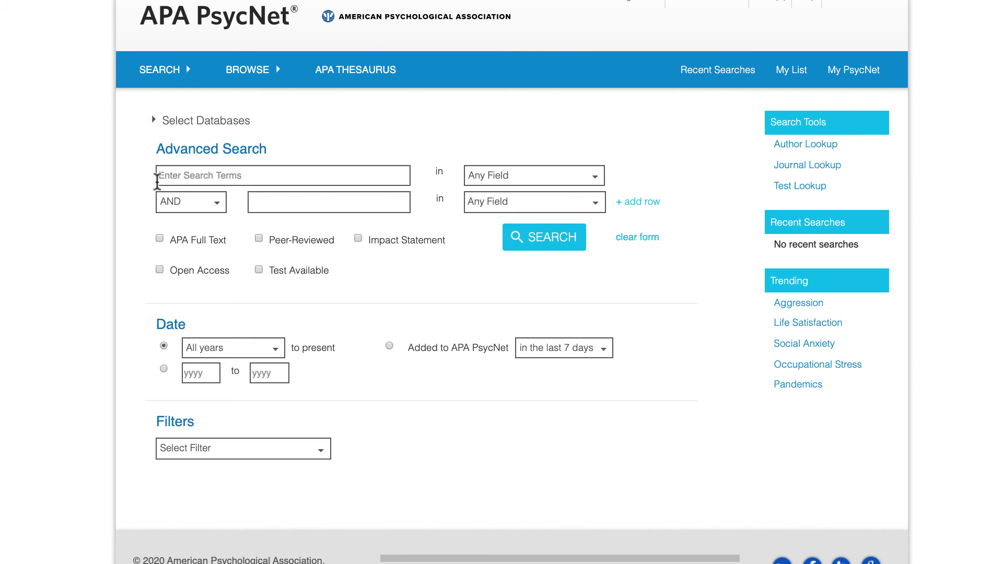
# Step: Enter brain injur* as the first search term
pyautogui.click(157, 181)
pyautogui.write('br')
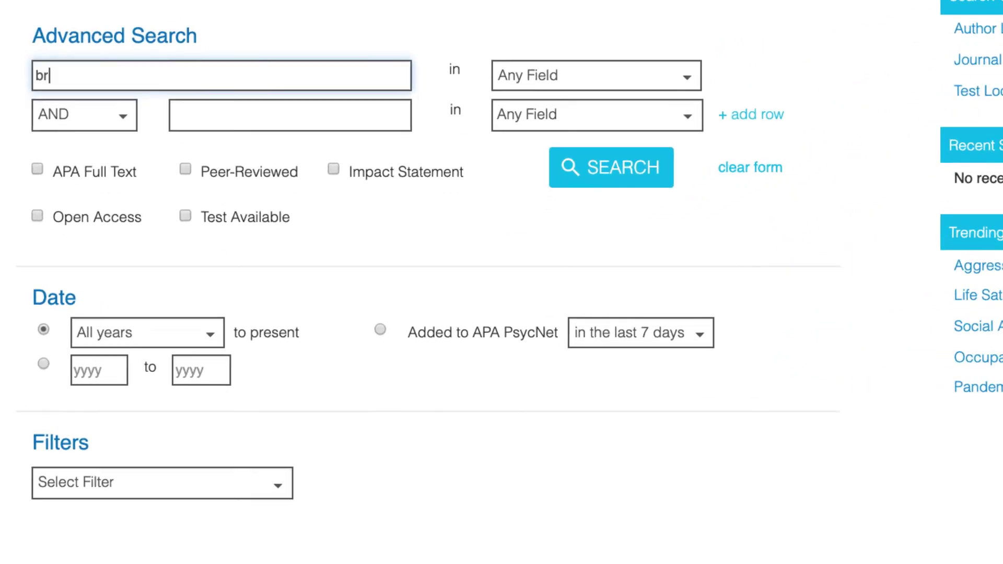
pyautogui.write('ain injur*')
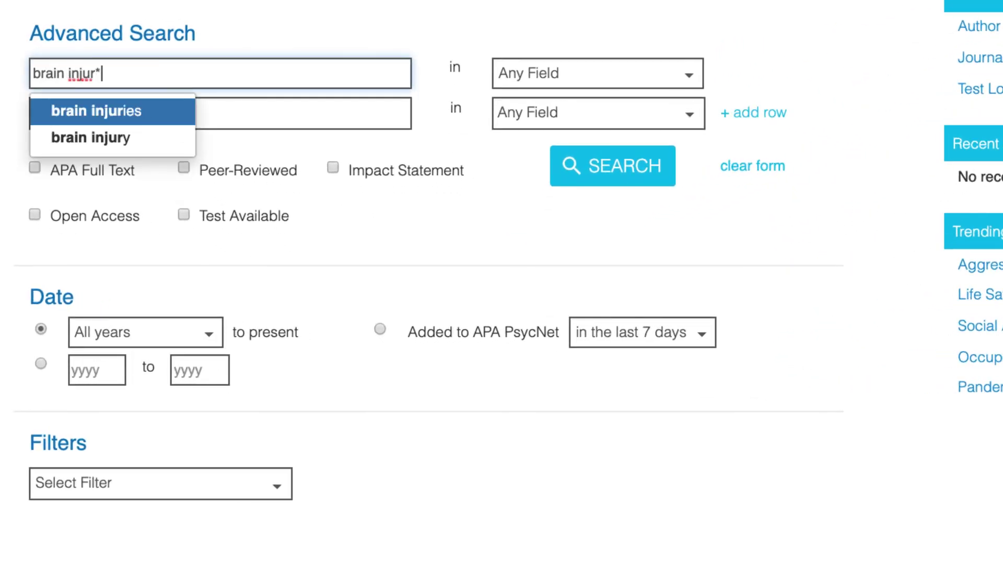
pyautogui.press('Tab')
pyautogui.press('Tab')
# Step: Add appended as the second term, limited to the Tests & Measures field
pyautogui.write('appended')
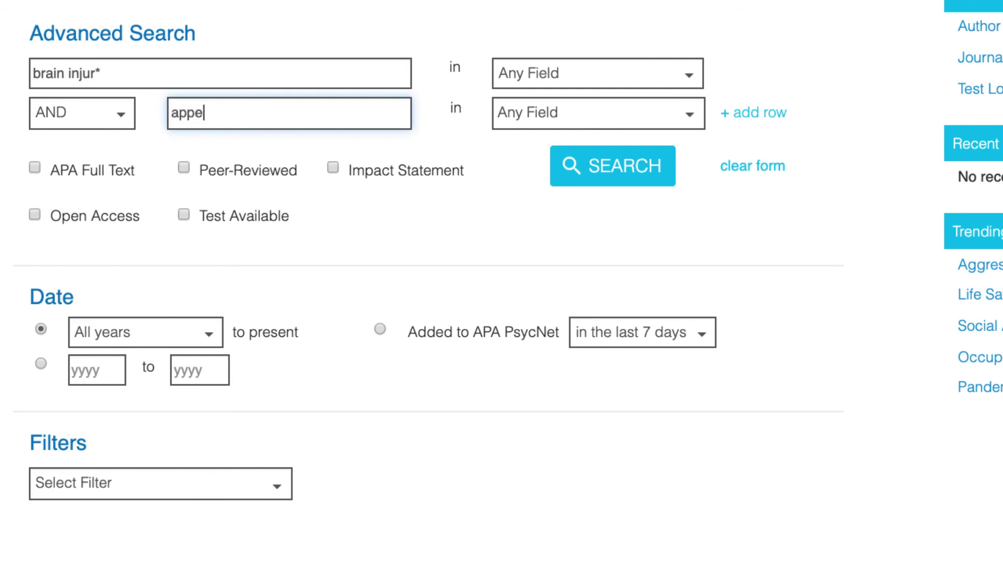
pyautogui.click(441, 256)
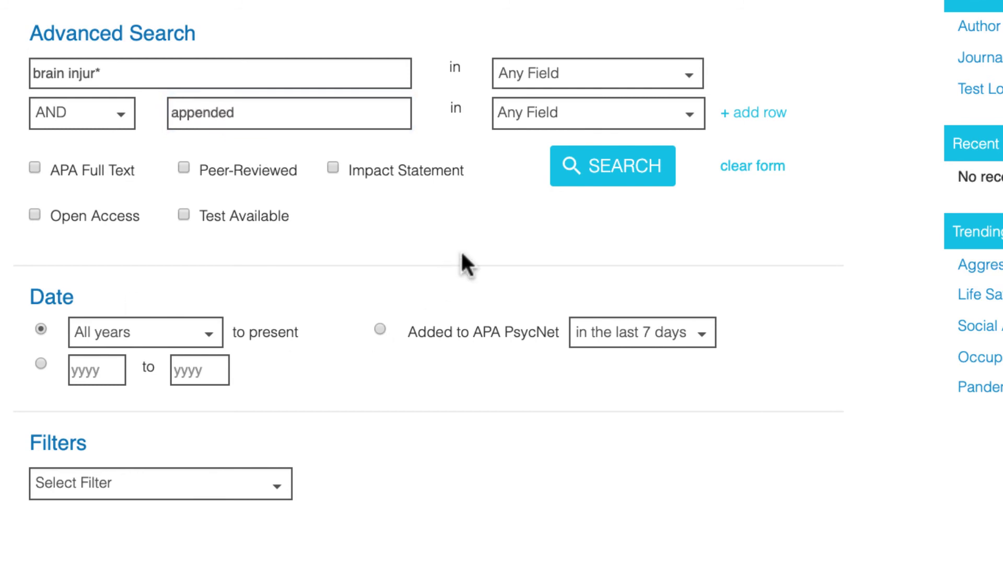
pyautogui.click(555, 116)
pyautogui.click(633, 274)
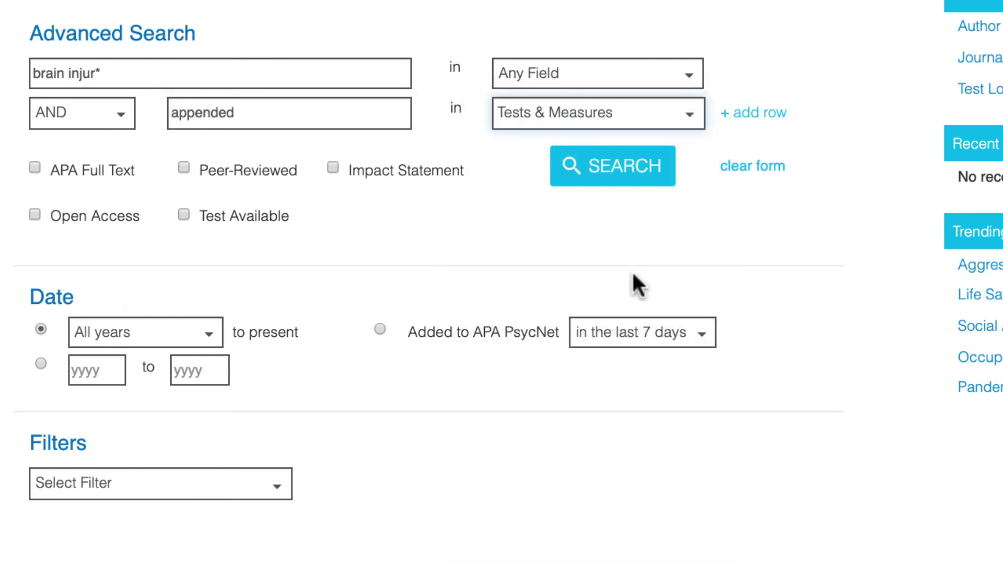